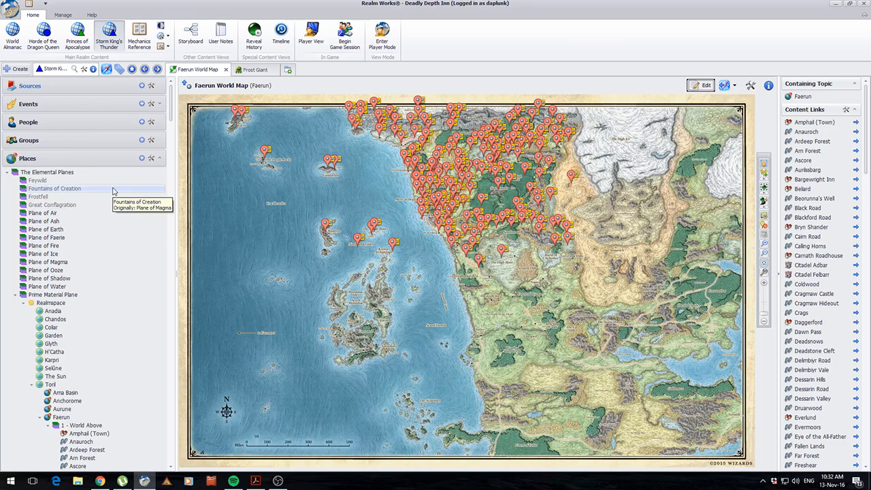
View the topics for The Elemental Planes, Prime Material Plane and Toril from the Places list
scroll(75, 210, down, 3)
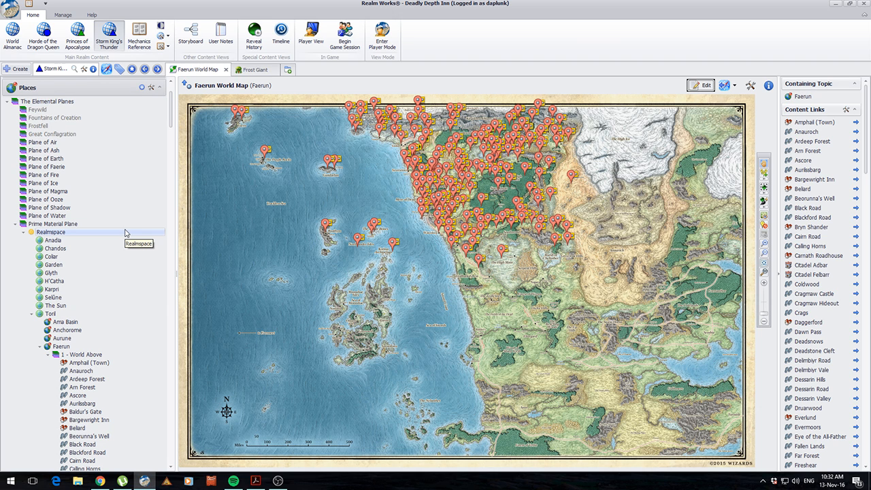
click(47, 101)
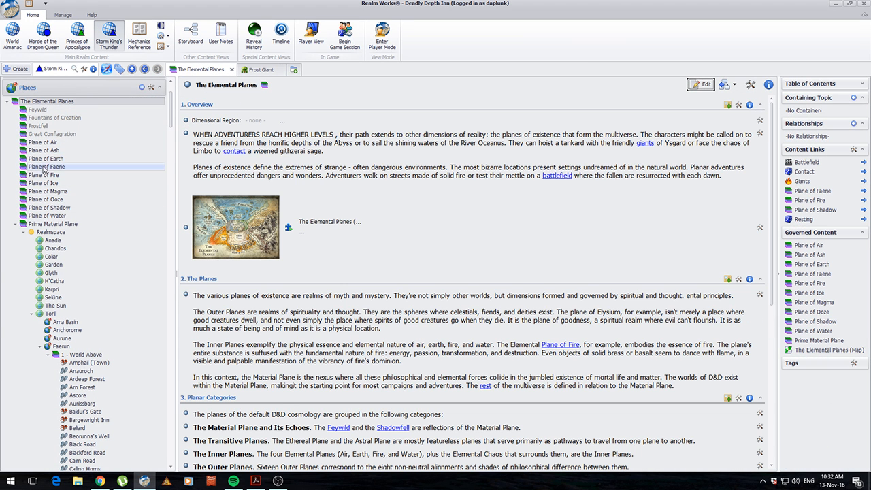
click(59, 225)
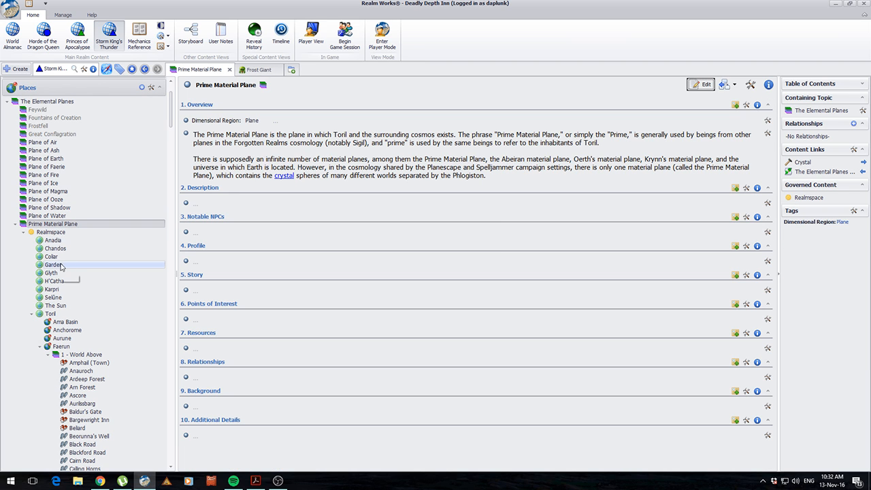
click(51, 315)
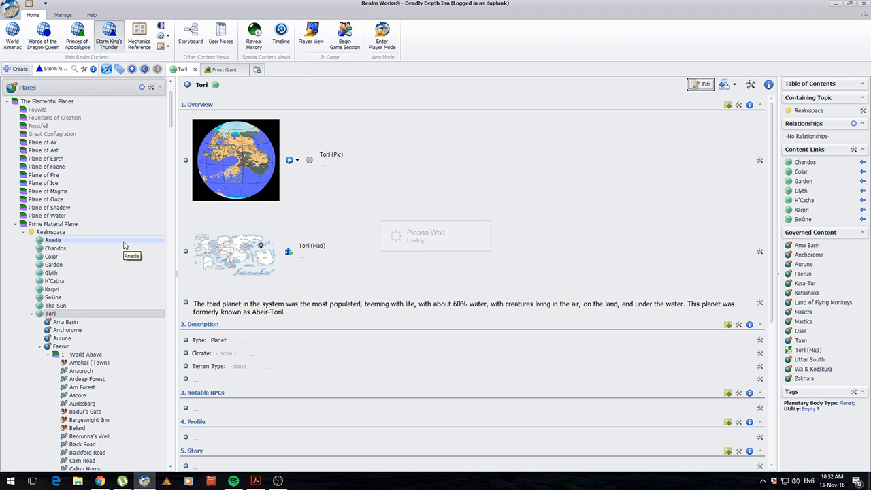
Open the Faerun topic under Toril and bring up its Faerun World Map
scroll(82, 266, down, 3)
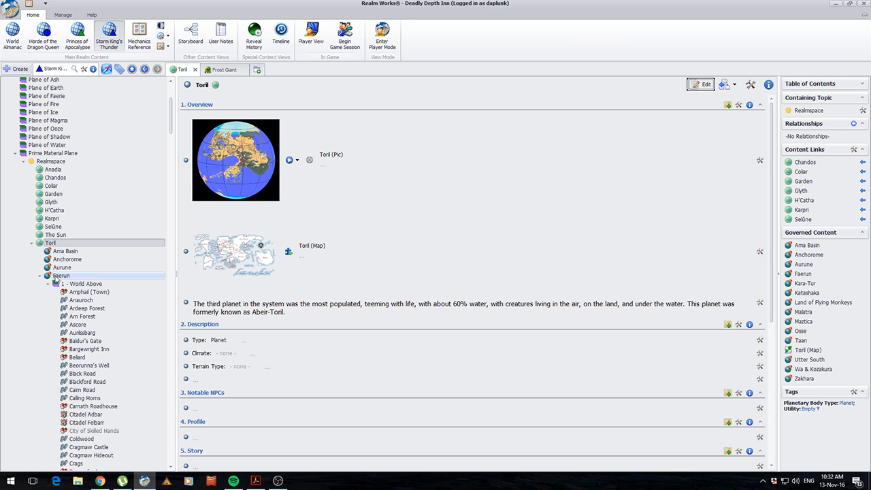
click(60, 276)
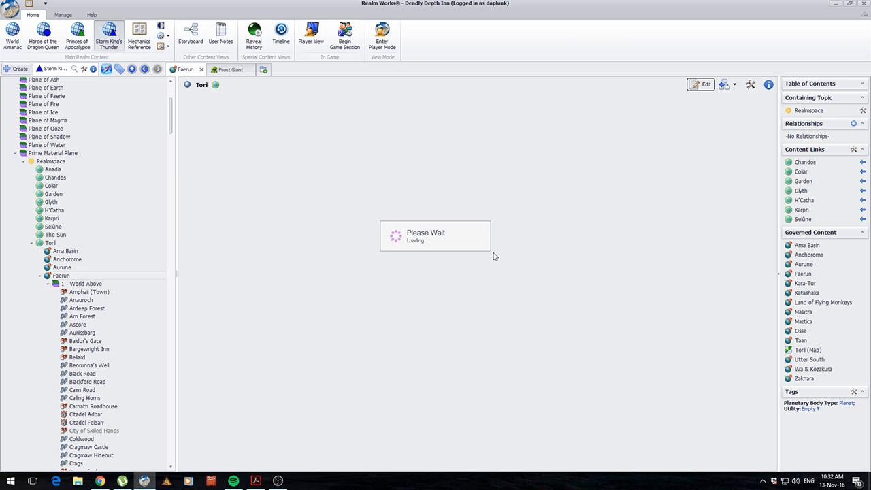
click(289, 256)
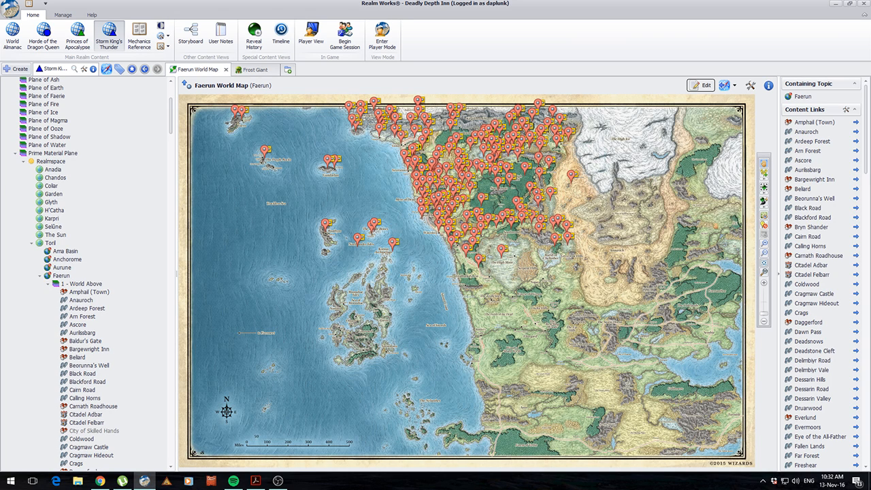
Open the Loudwater topic from its pin south of the High Forest on the Faerun World Map
click(765, 283)
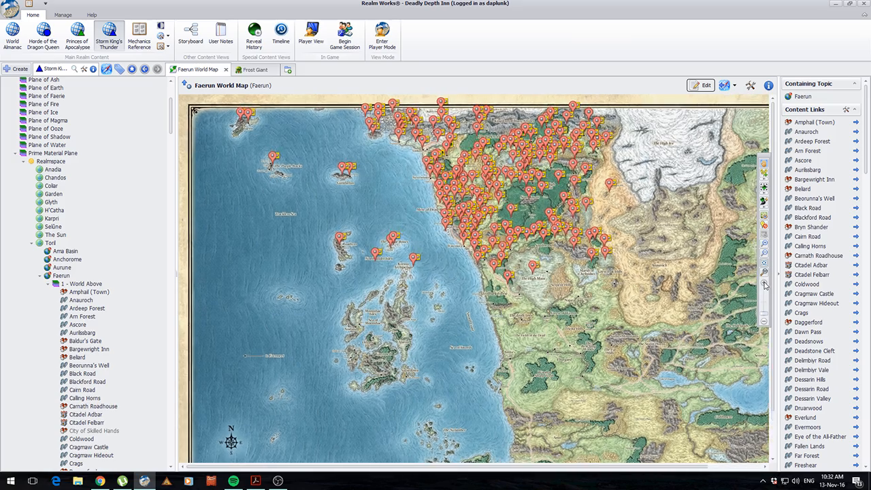
click(764, 284)
click(764, 283)
click(765, 284)
click(764, 283)
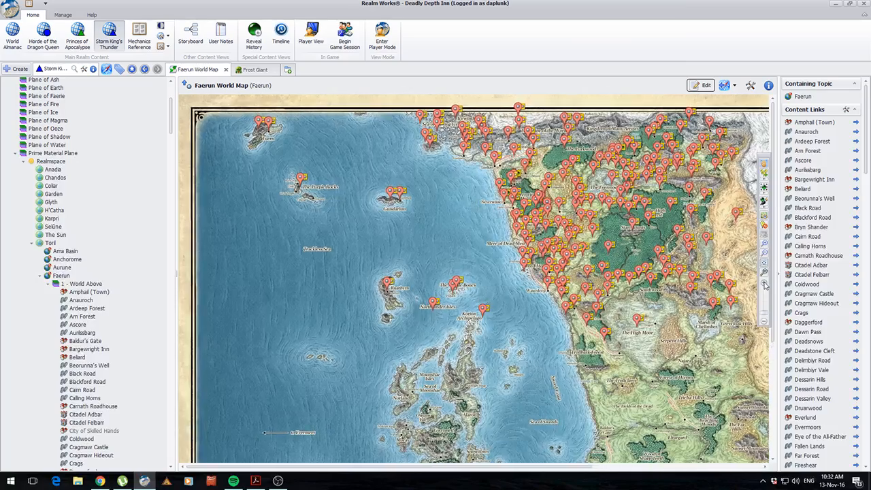
click(765, 284)
click(765, 284)
click(764, 284)
click(764, 284)
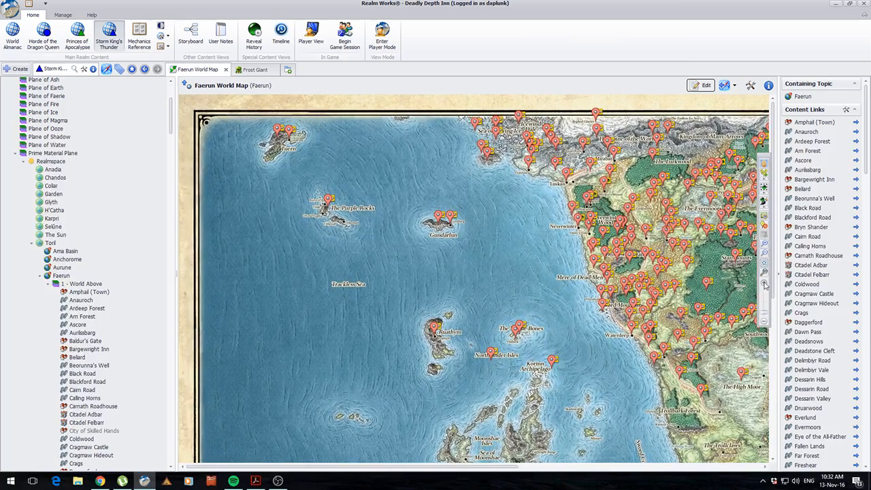
click(765, 284)
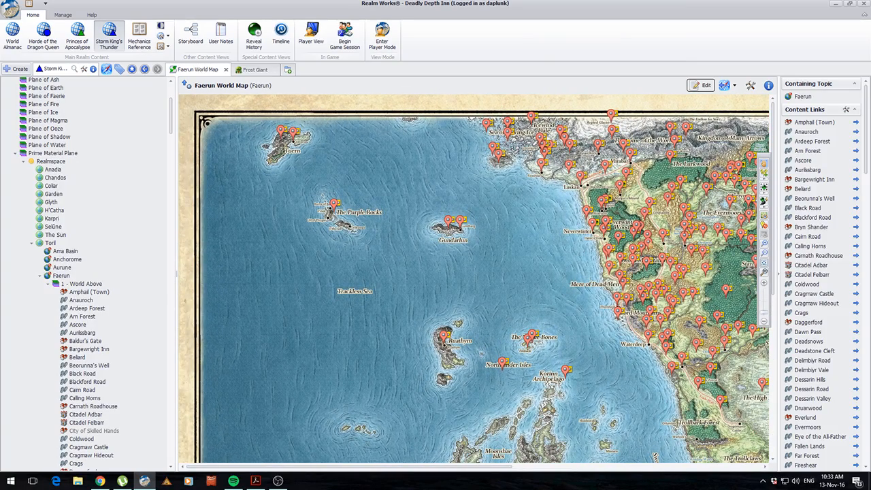
drag(591, 313, 444, 312)
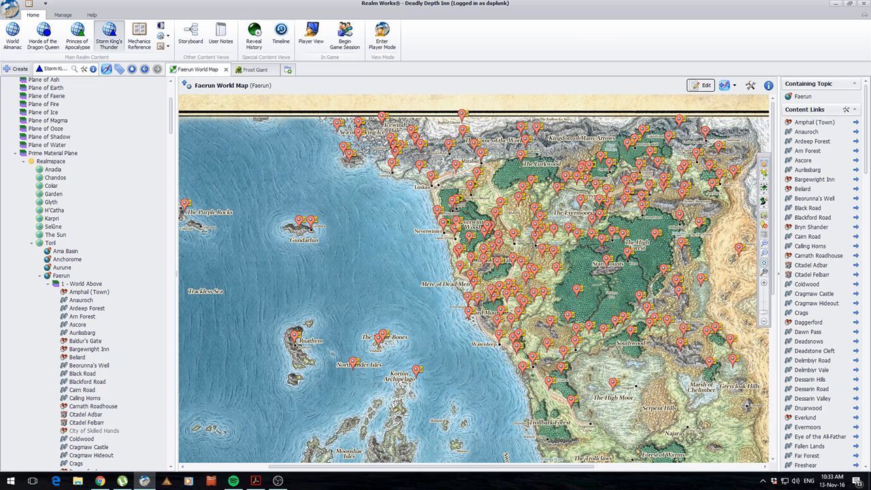
drag(624, 280, 611, 318)
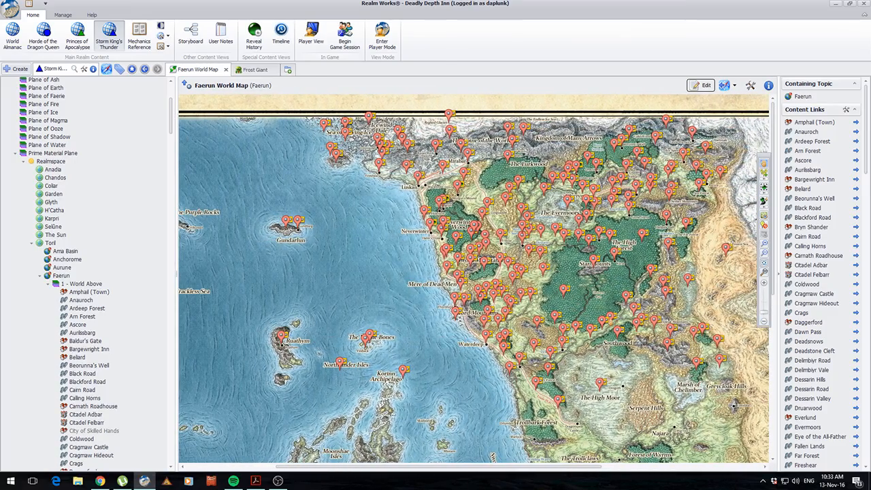
click(611, 317)
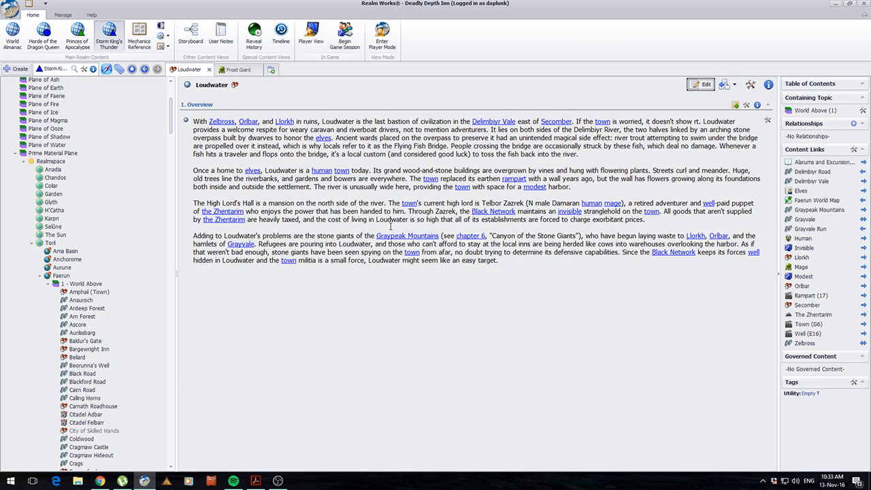
Return to the Faerun World Map and use its image for navigation
click(146, 71)
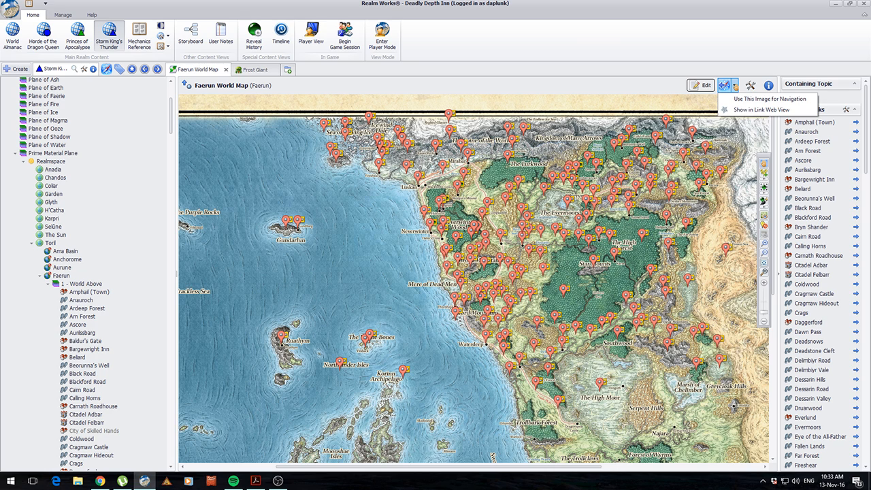
click(723, 86)
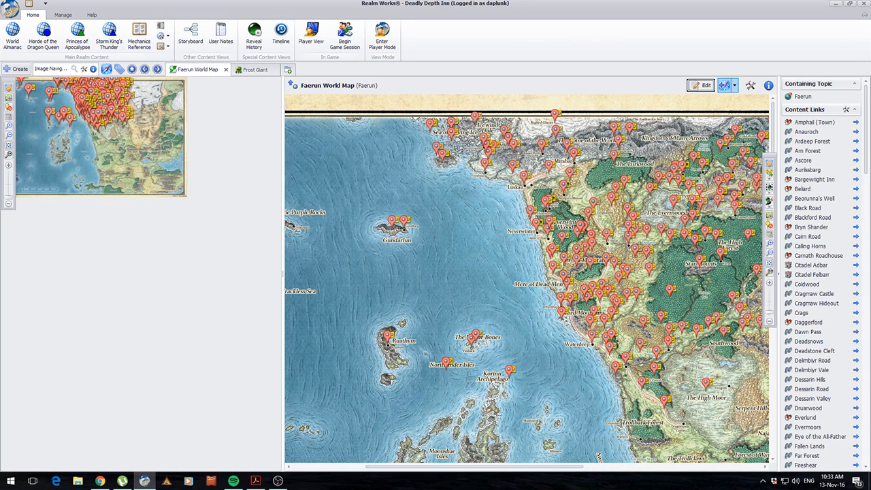
Examine the coast from Luskan to Waterdeep on the navigation map at closer range
click(9, 165)
click(10, 165)
click(9, 166)
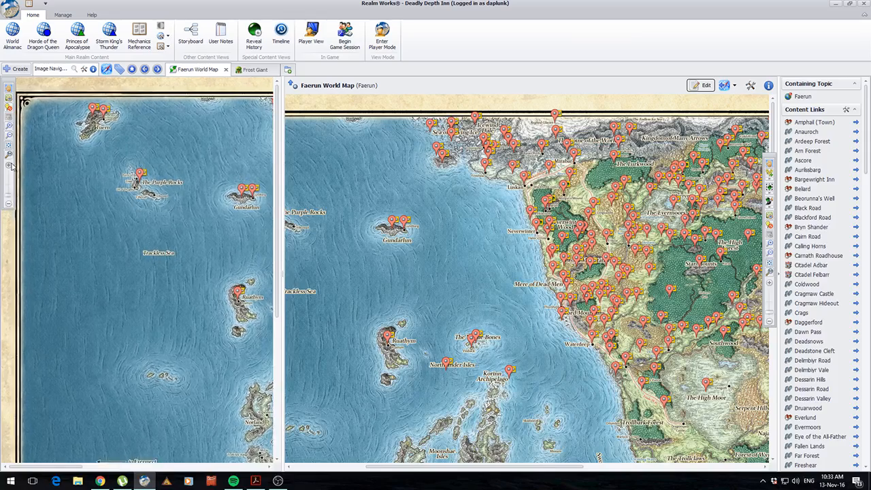
drag(178, 234, 109, 241)
drag(158, 260, 86, 309)
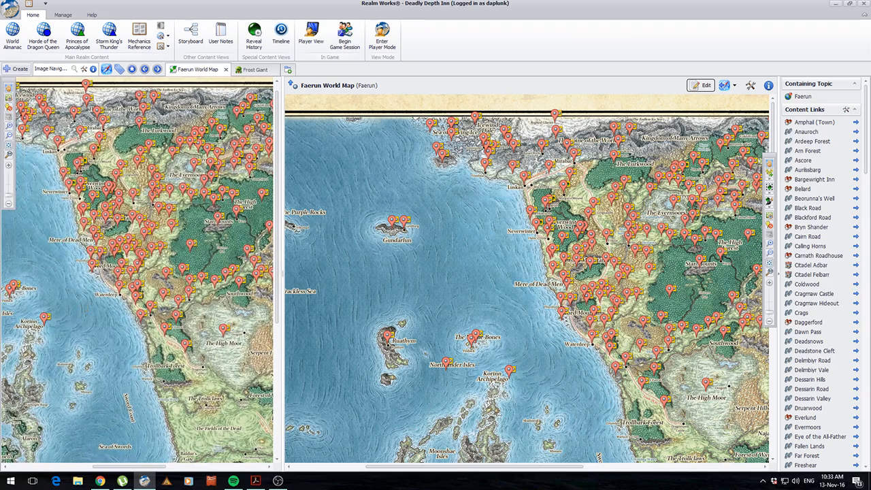
click(8, 168)
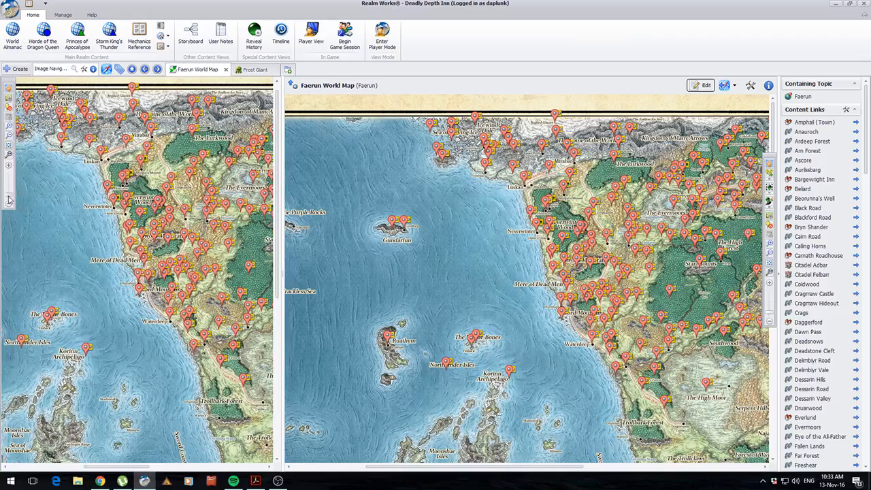
click(9, 195)
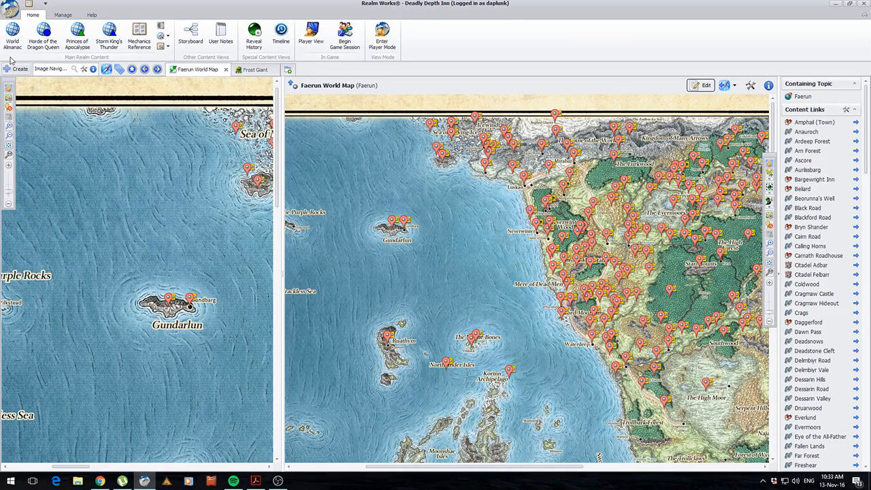
drag(179, 216, 43, 205)
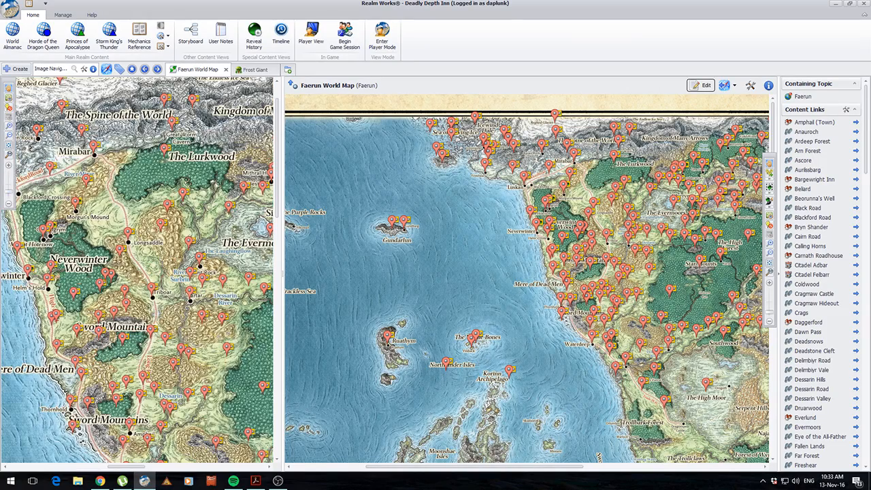
drag(120, 366, 175, 265)
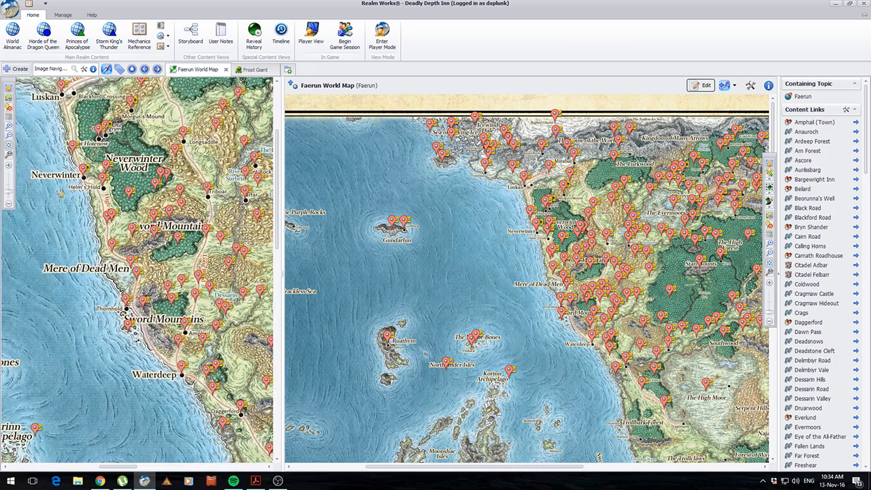
Open the Star Mounts topic from its pin in the High Forest on the navigation map
click(10, 185)
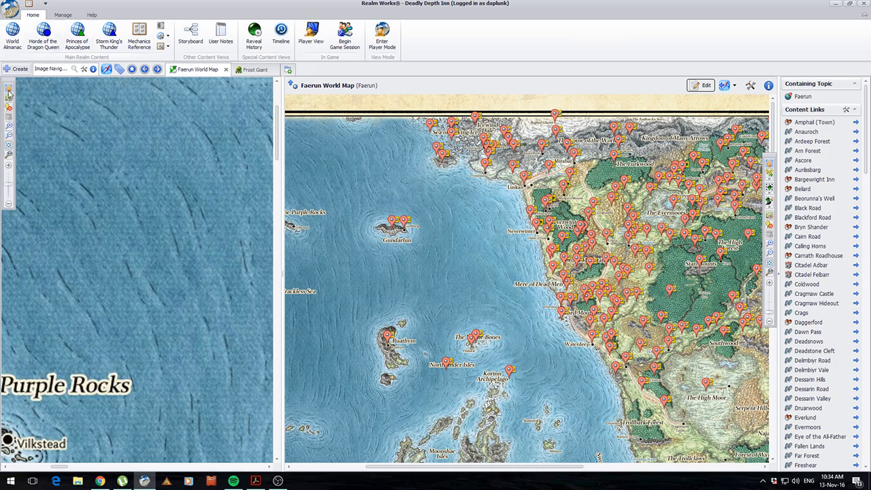
drag(154, 187, 42, 172)
drag(228, 165, 39, 136)
drag(238, 405, 39, 129)
drag(262, 272, 72, 211)
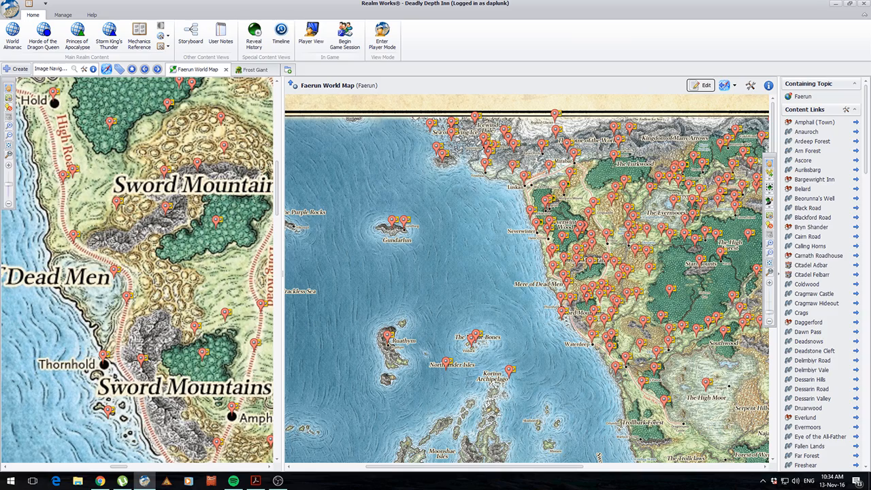
drag(223, 256, 86, 108)
drag(223, 273, 5, 187)
drag(192, 209, 155, 348)
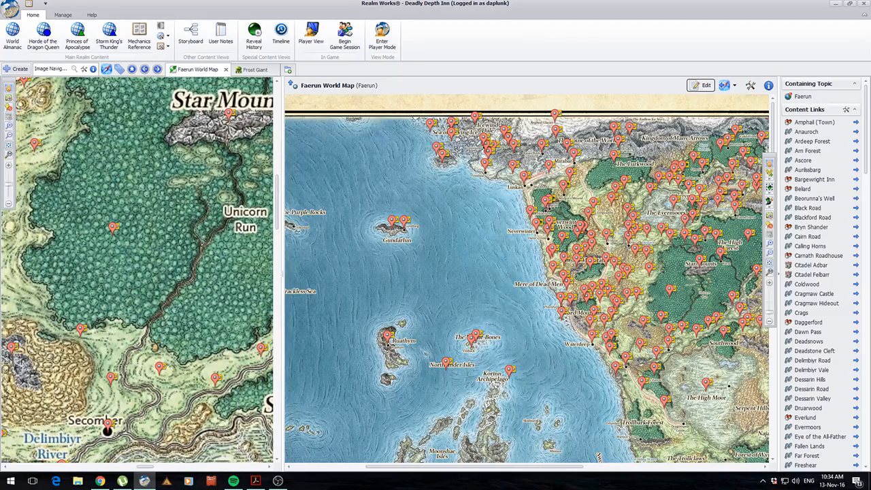
drag(228, 286, 188, 348)
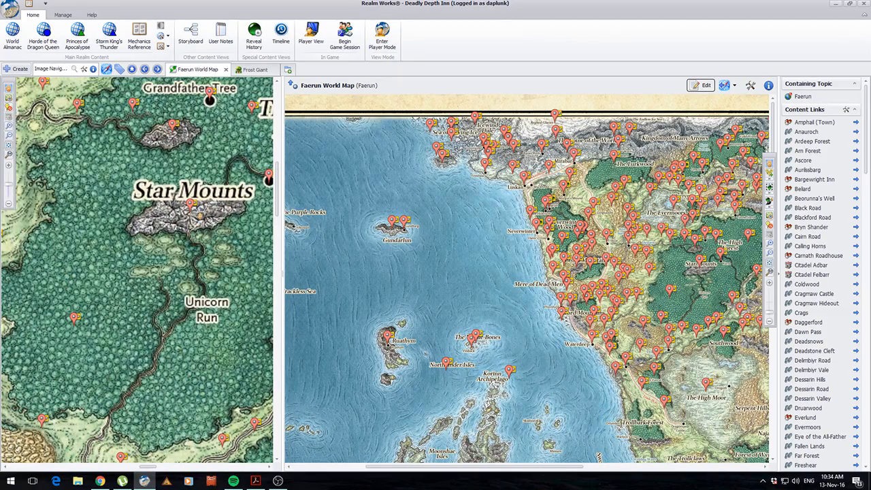
click(190, 206)
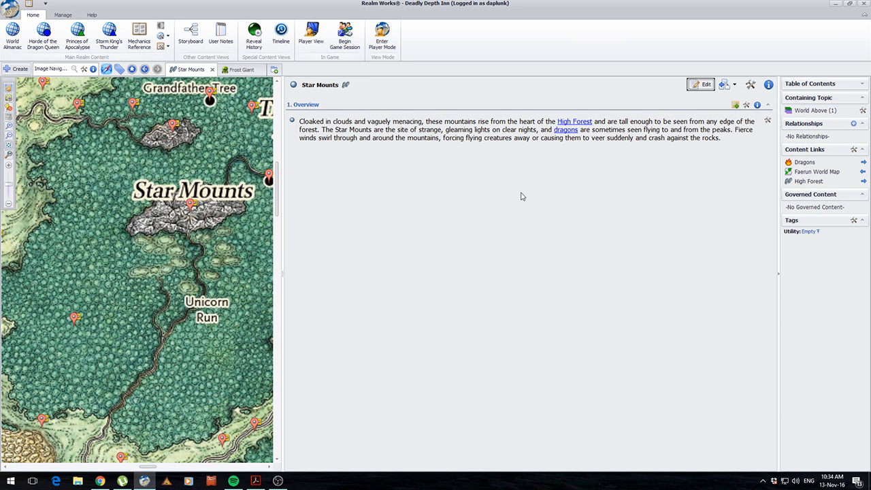
Follow the links to the High Forest topic and its unicorns entry, and return to the High Forest topic
drag(201, 172, 165, 237)
click(573, 123)
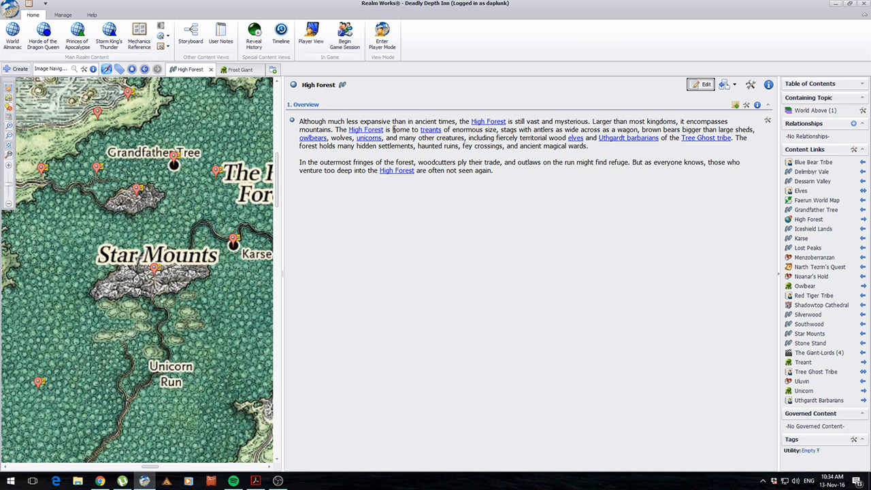
click(370, 139)
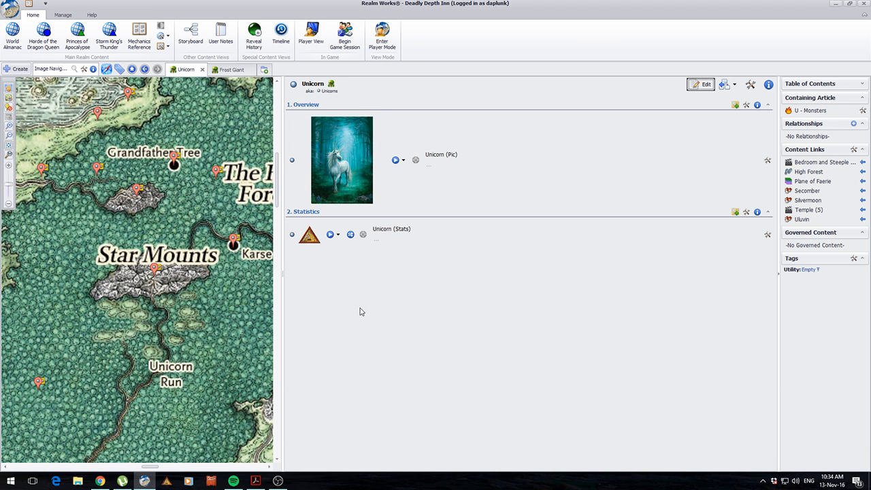
click(144, 69)
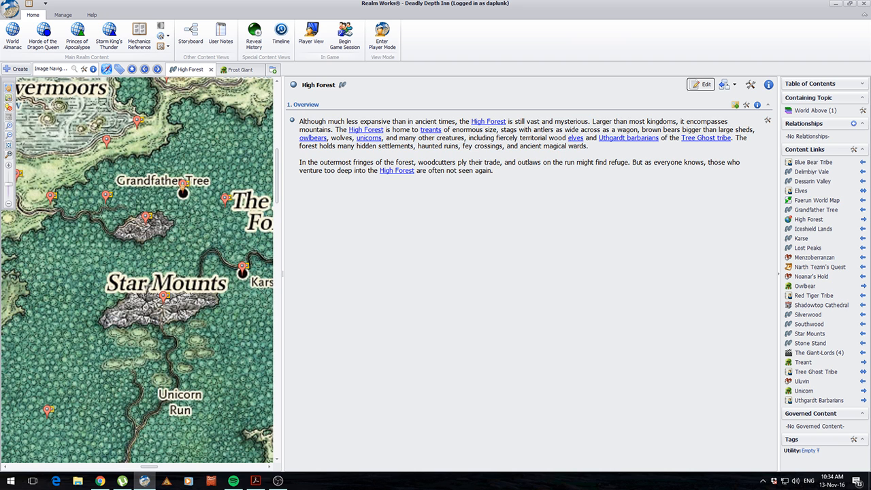
Open the Grandfather Tree topic from its map pin and read its overview, Ancient Relic and Suggested Encounter sections
click(182, 188)
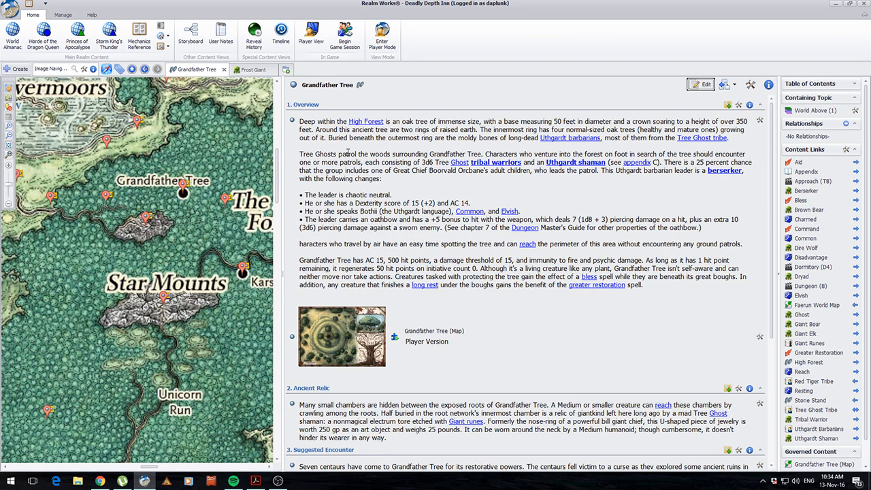
click(298, 126)
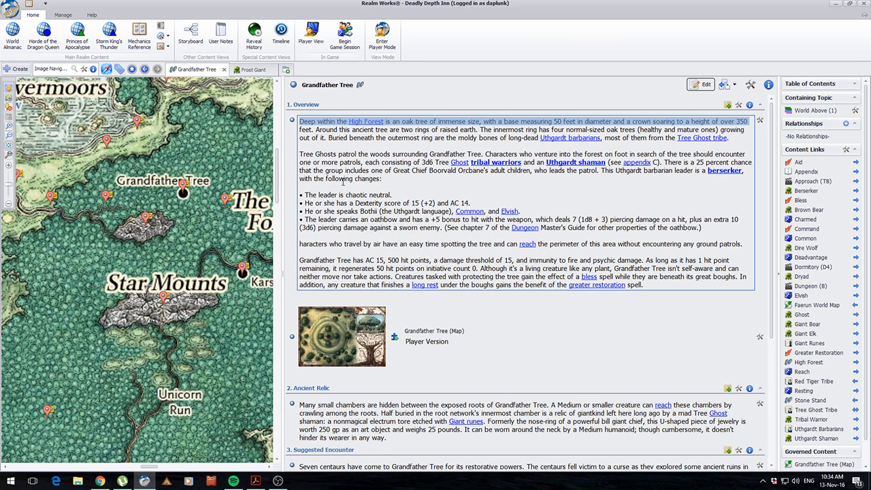
scroll(451, 222, down, 5)
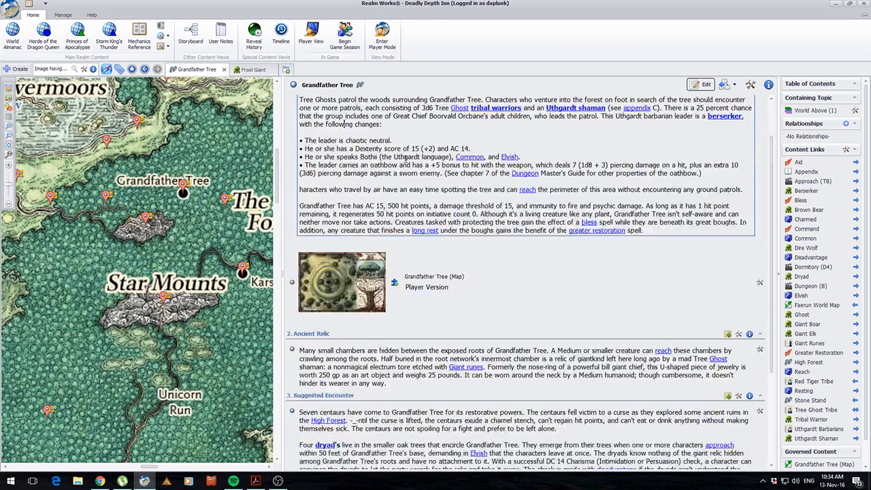
scroll(448, 204, up, 5)
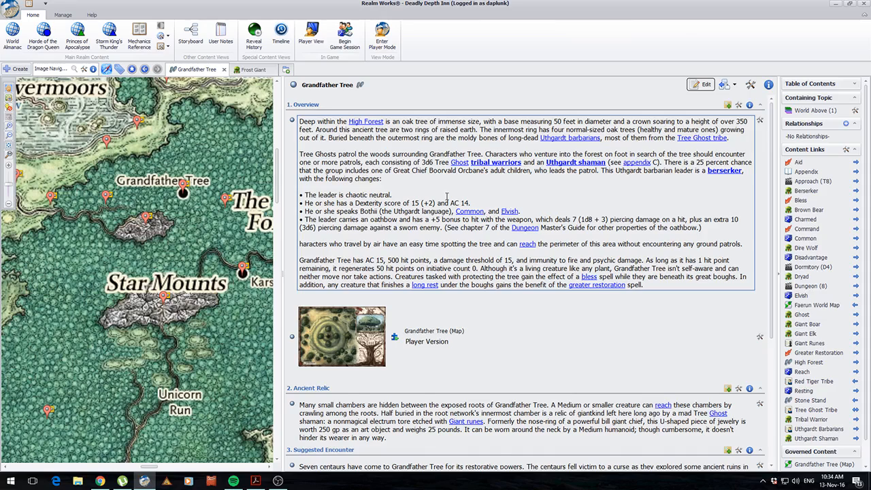
scroll(448, 201, down, 3)
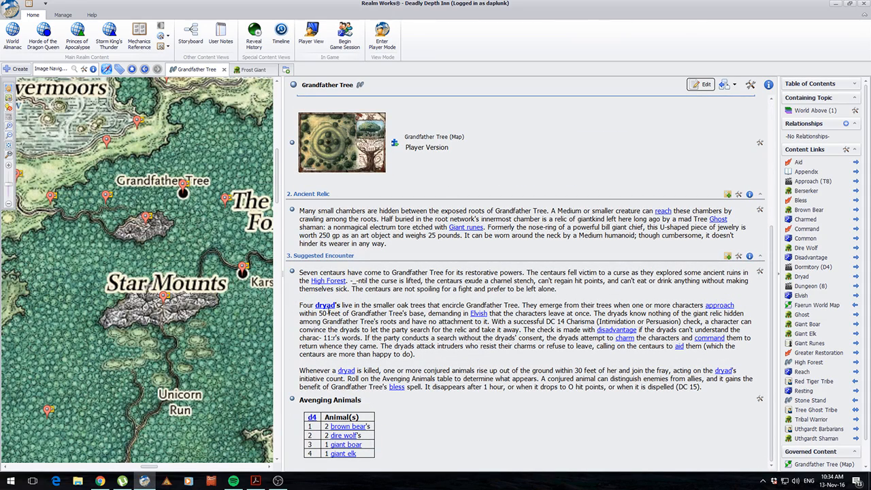
Follow the dryad link in the Grandfather Tree encounter to view the Dryad topic, and return
click(333, 306)
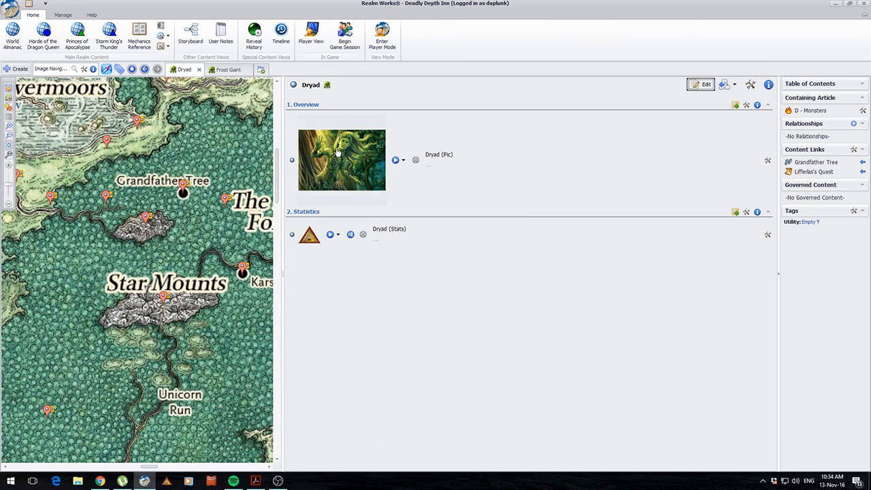
click(147, 69)
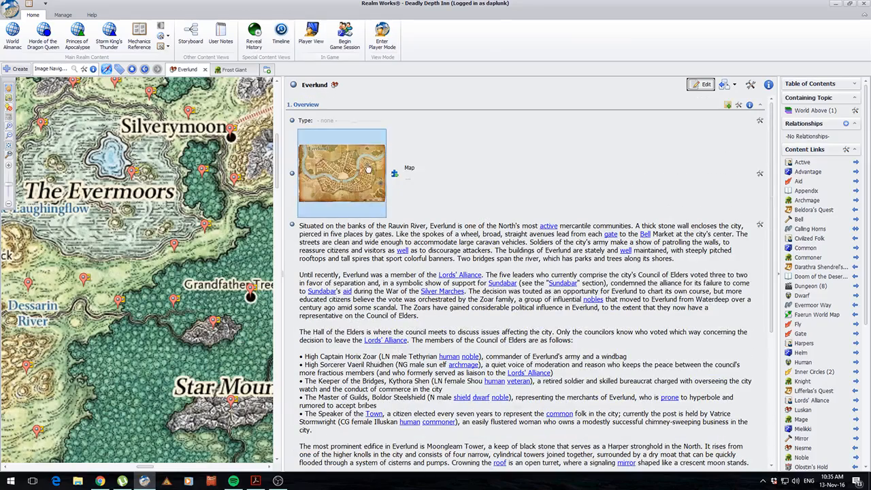
Open the city map from the Everlund topic and check which options its content pane offers
click(394, 173)
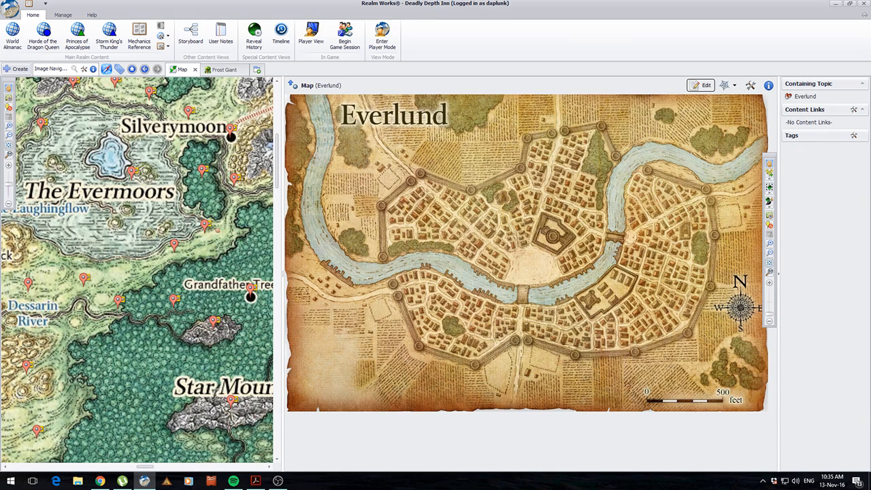
drag(215, 239, 168, 334)
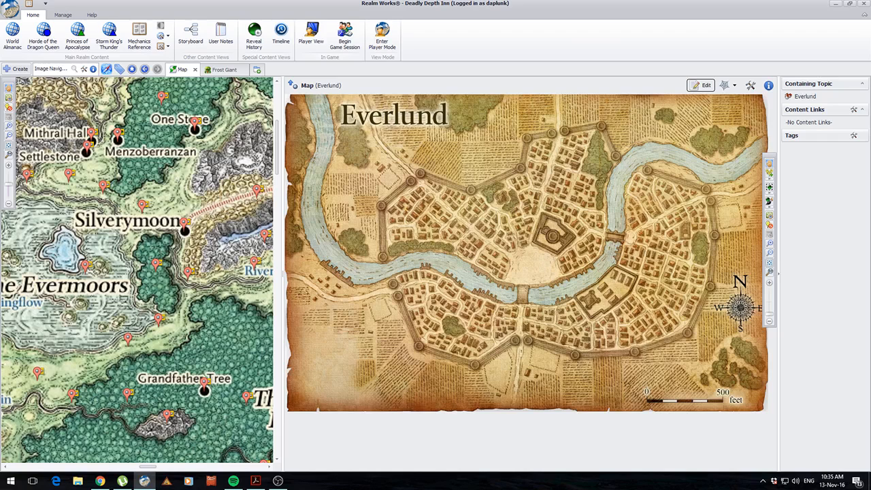
click(750, 85)
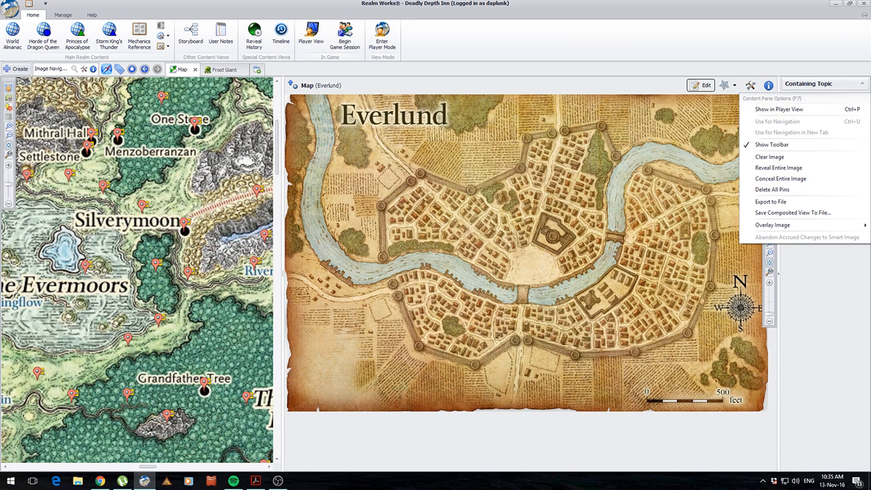
click(607, 460)
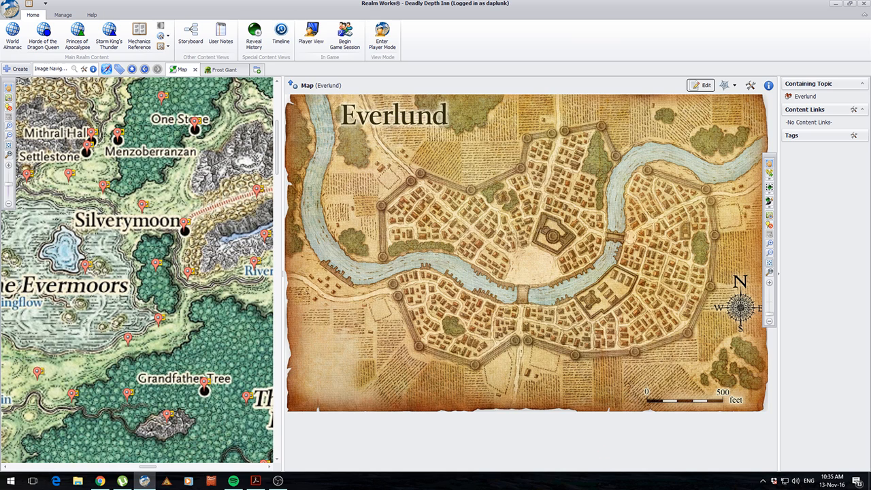
Reveal a rectangular area of central Everlund around the river bridges on the map and save the change
click(770, 188)
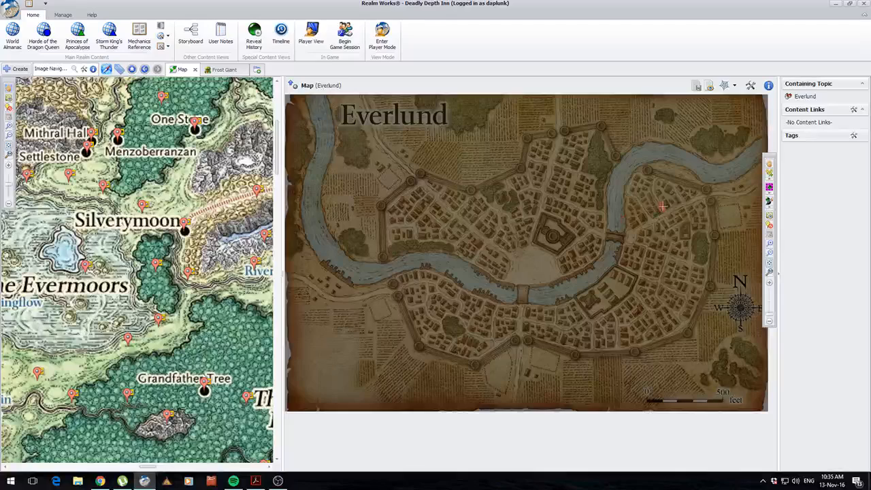
drag(666, 206, 487, 327)
click(515, 334)
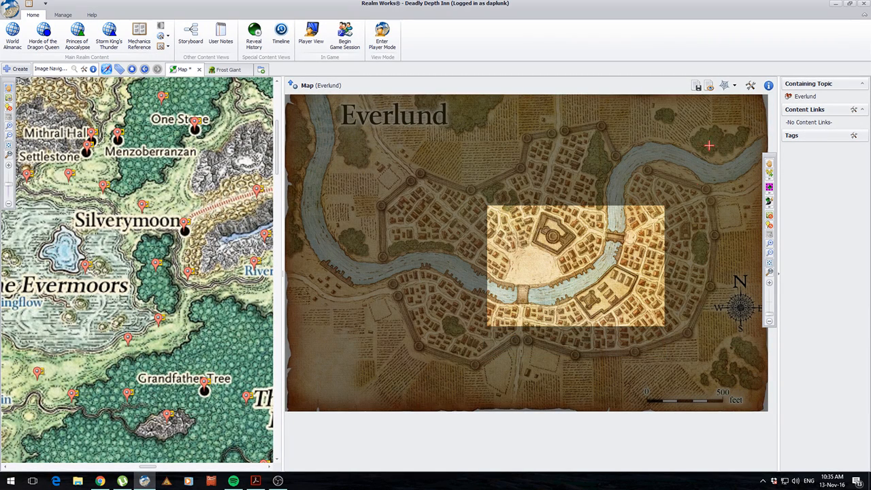
click(697, 86)
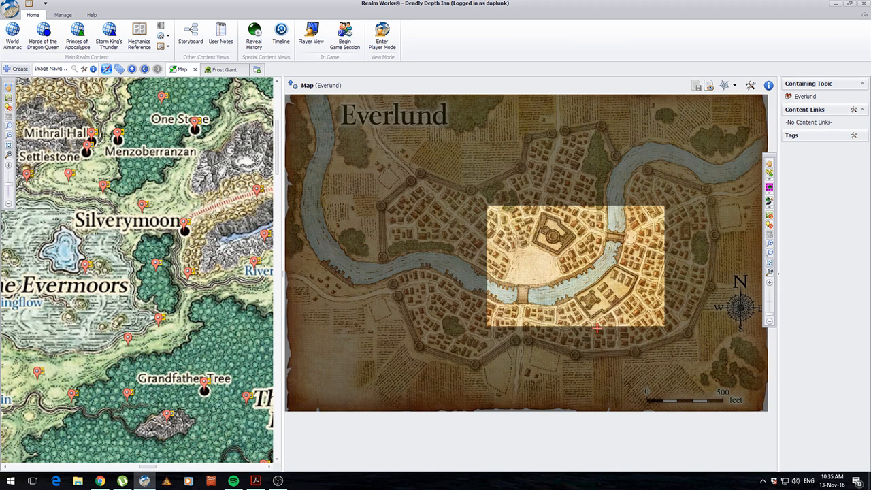
click(771, 188)
Open the Moonwood and Beorunna's Well topics from their map pins and read the well's overview, Ancient Relic and Suggested Encounter sections
drag(166, 186, 168, 274)
click(164, 185)
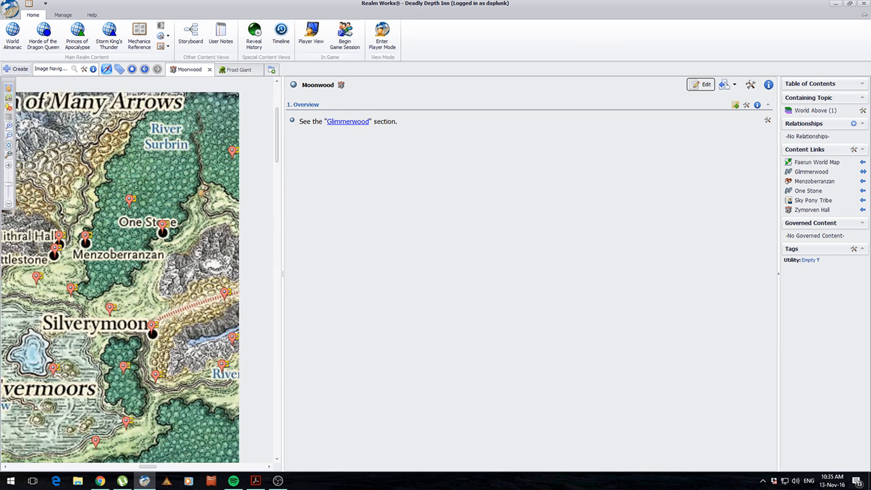
click(128, 164)
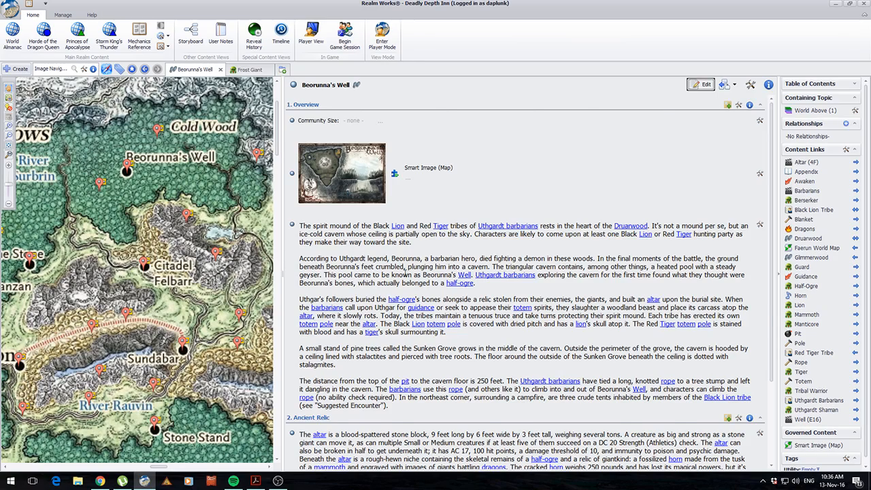
scroll(405, 275, down, 3)
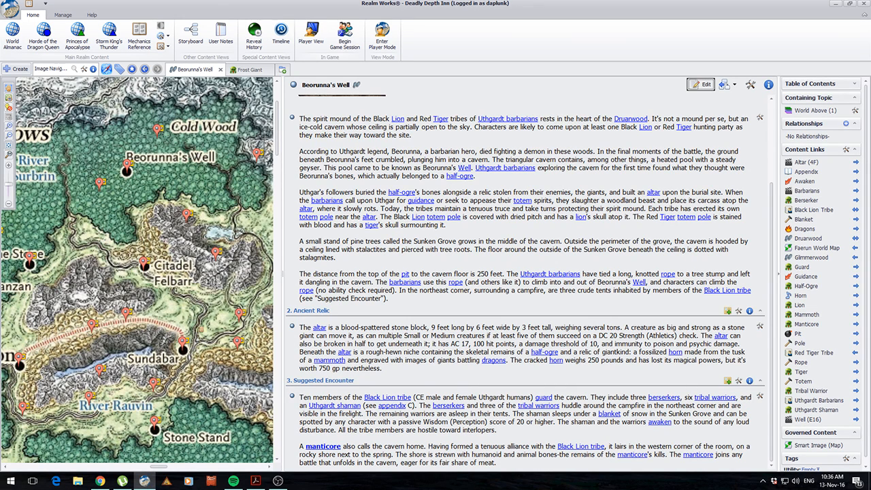
Open the Triboar topic from its pin on the Long Road and follow its link to Gwaeron's Slumber
drag(164, 469, 151, 468)
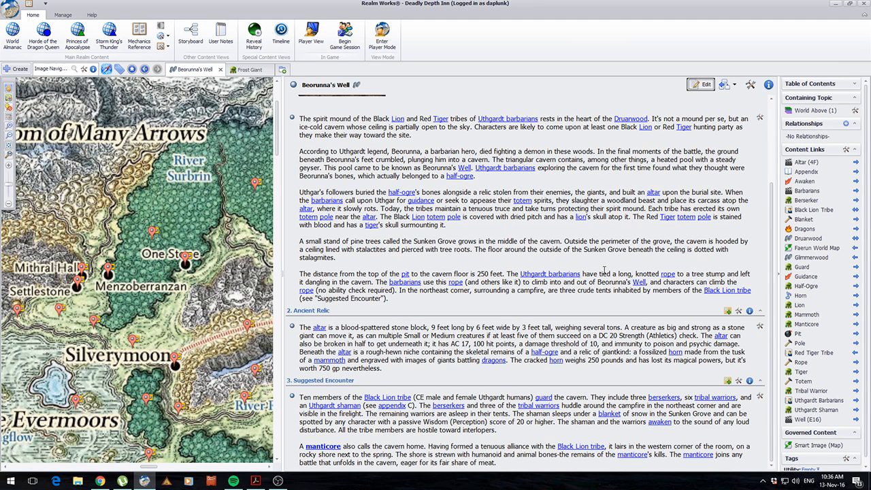
drag(153, 301, 301, 200)
drag(114, 312, 321, 93)
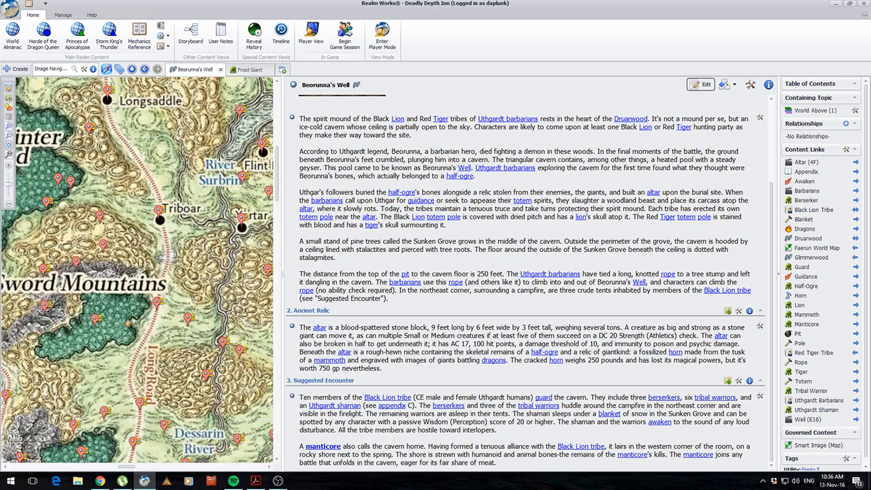
drag(122, 378, 115, 344)
click(171, 159)
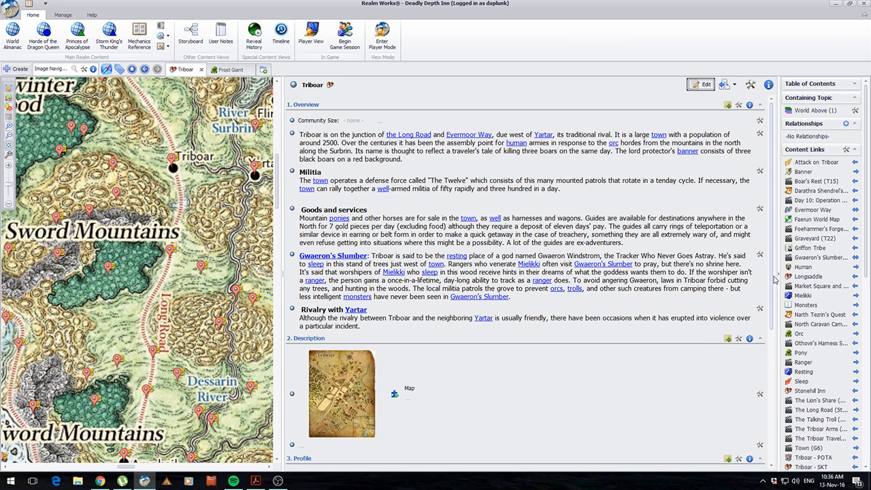
click(483, 298)
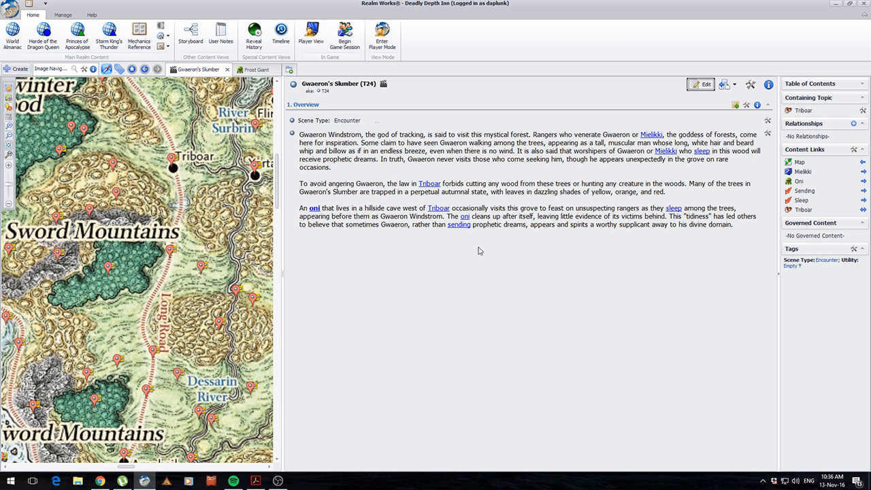
Open the Red Larch topic from its pin, follow the Allfaiths Shrine link to its priest's topic, and return to the shrine
drag(119, 325, 166, 285)
click(190, 318)
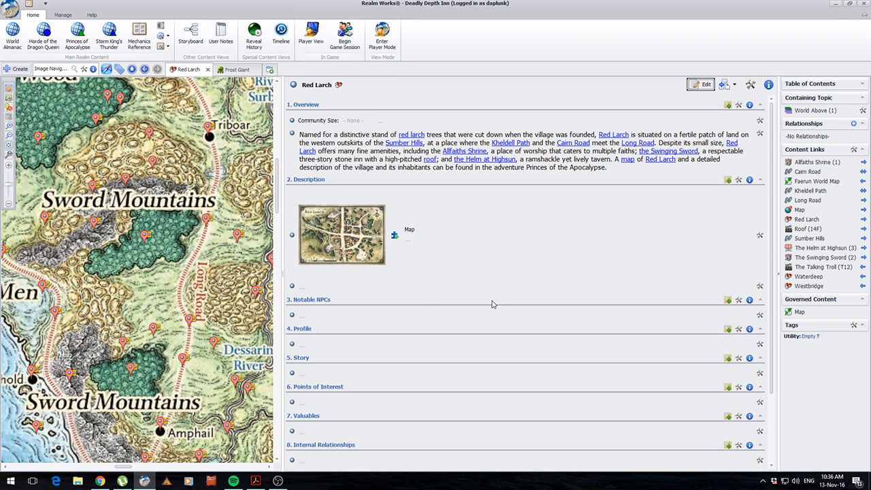
click(458, 155)
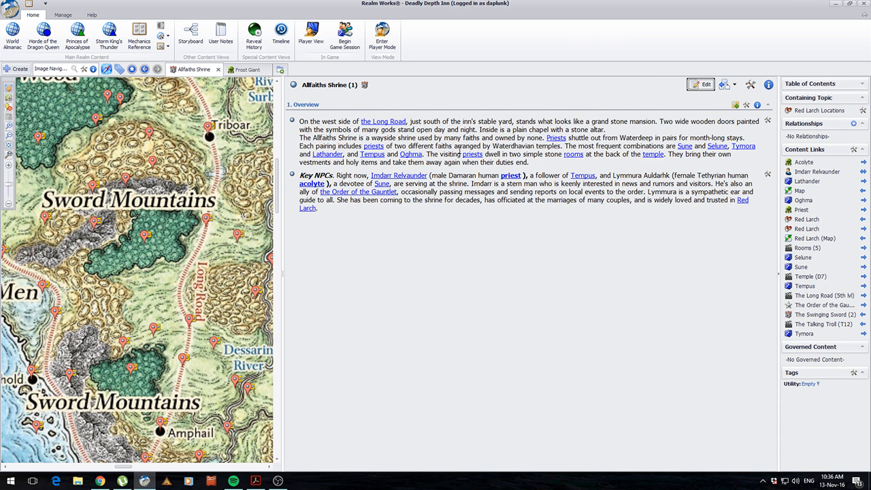
click(811, 171)
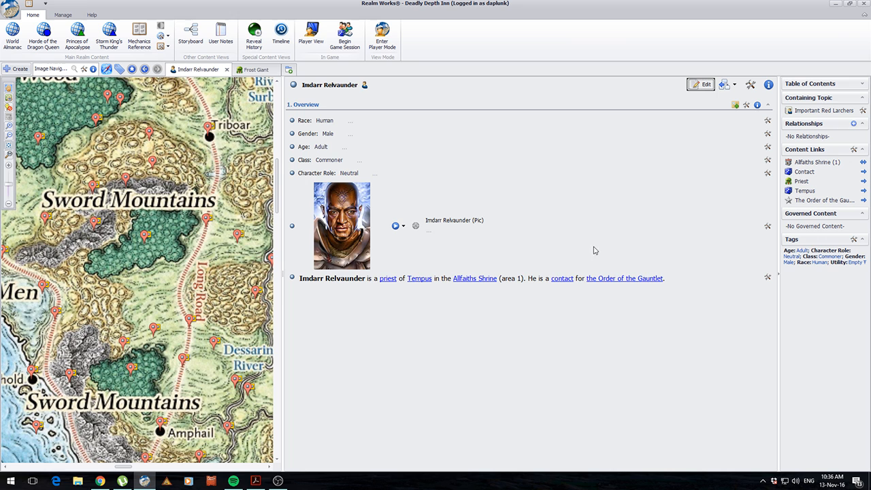
click(145, 70)
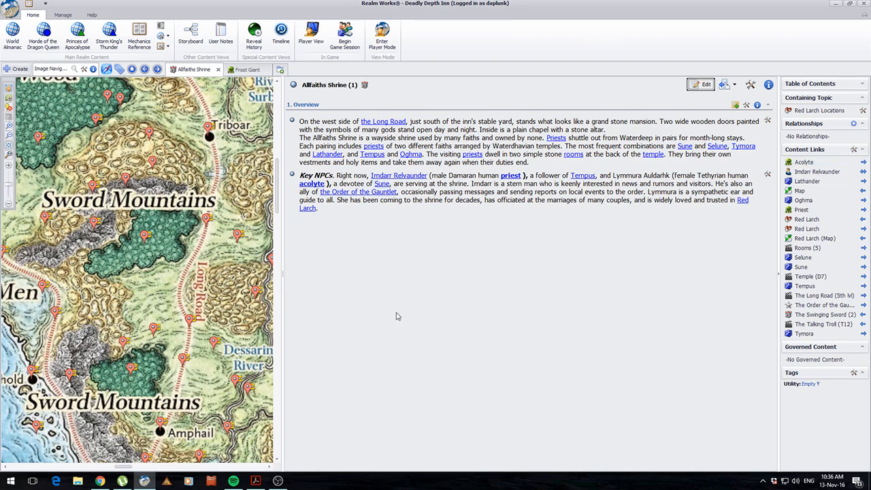
Open the Crags topic from its pin in the hills south of Mirabar on the navigation map
drag(187, 205, 217, 336)
drag(177, 222, 215, 324)
drag(160, 181, 191, 259)
drag(160, 208, 188, 236)
click(188, 205)
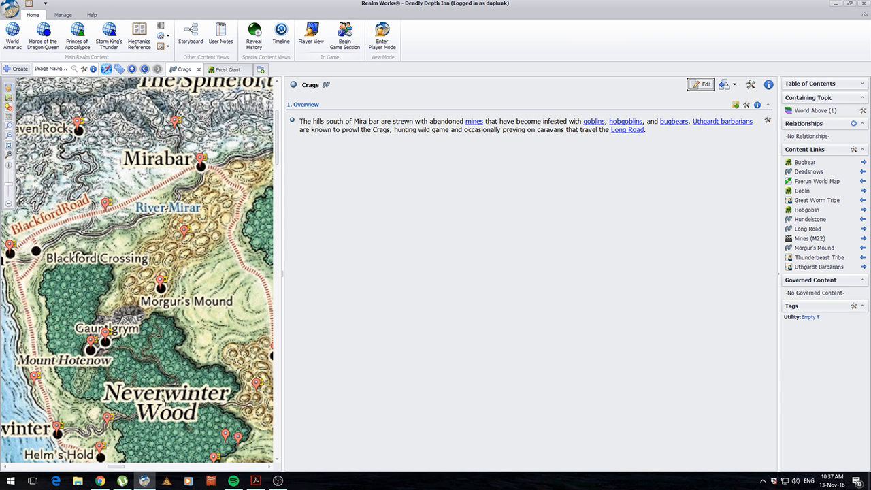
Examine the spread of pins across the Sword Coast on the navigation map at a much wider scale
click(8, 206)
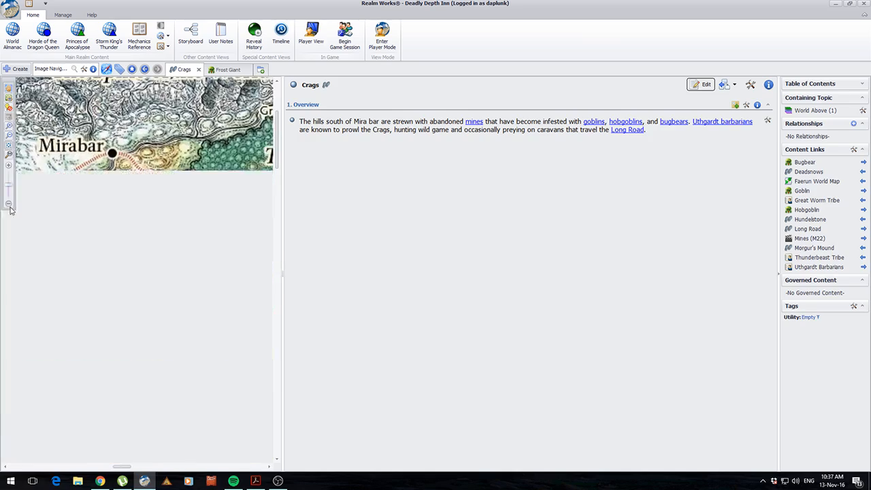
drag(8, 186, 9, 198)
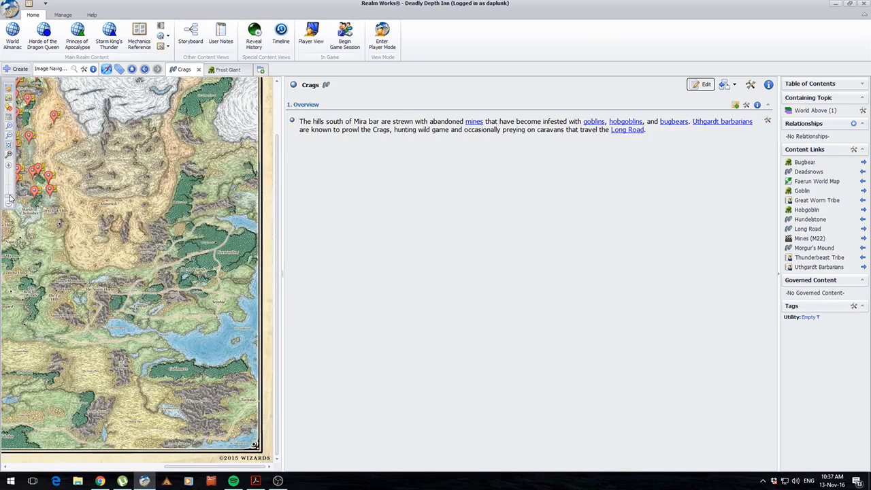
drag(86, 260, 256, 327)
drag(151, 310, 168, 313)
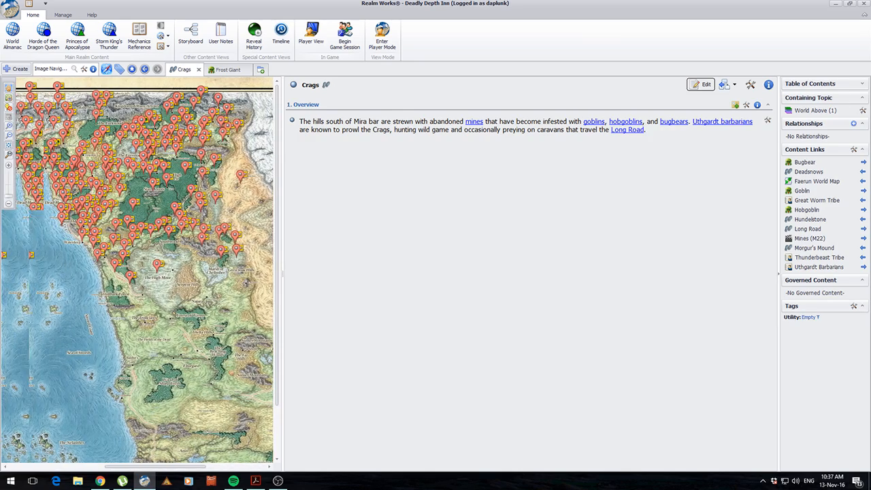
drag(226, 368, 251, 357)
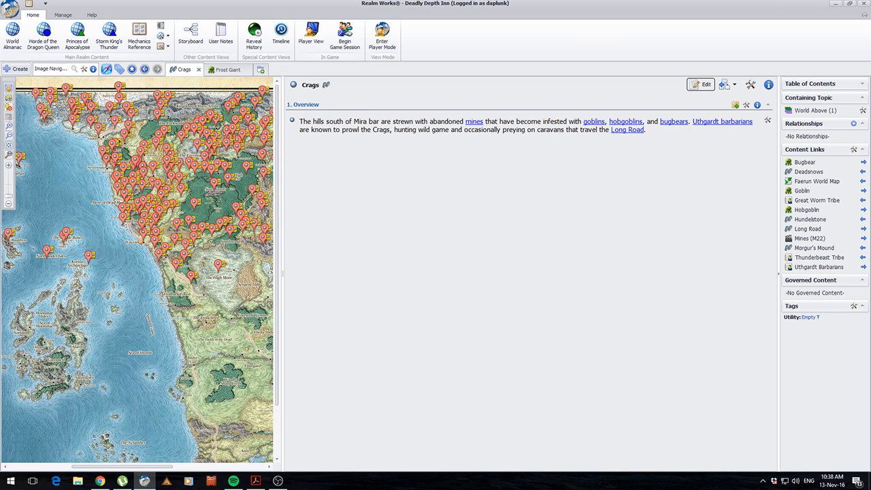
drag(206, 267, 171, 267)
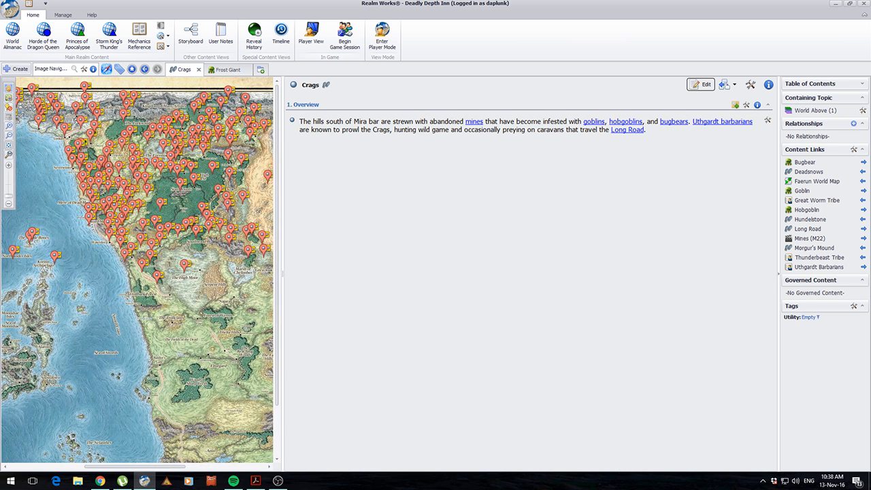
Open the Silvermoon Pass, Nether Mountains, Rauvin Road and Evermoors topics one after another from their map pins
click(196, 127)
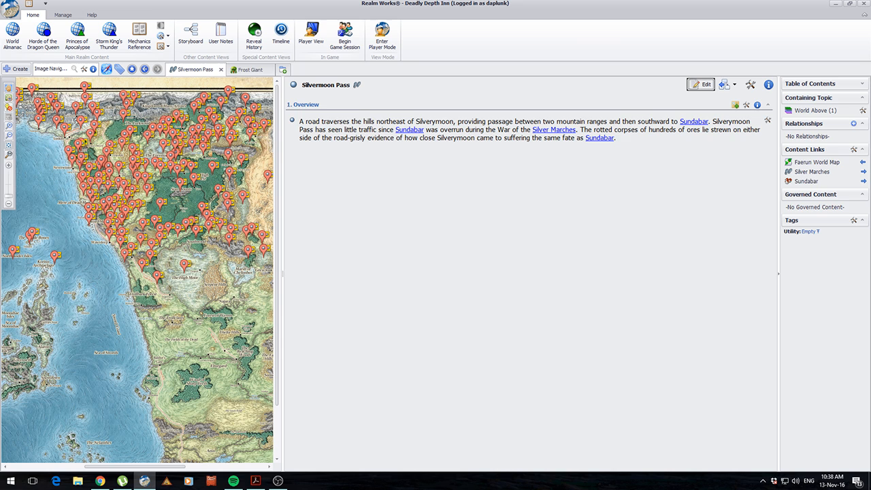
click(230, 142)
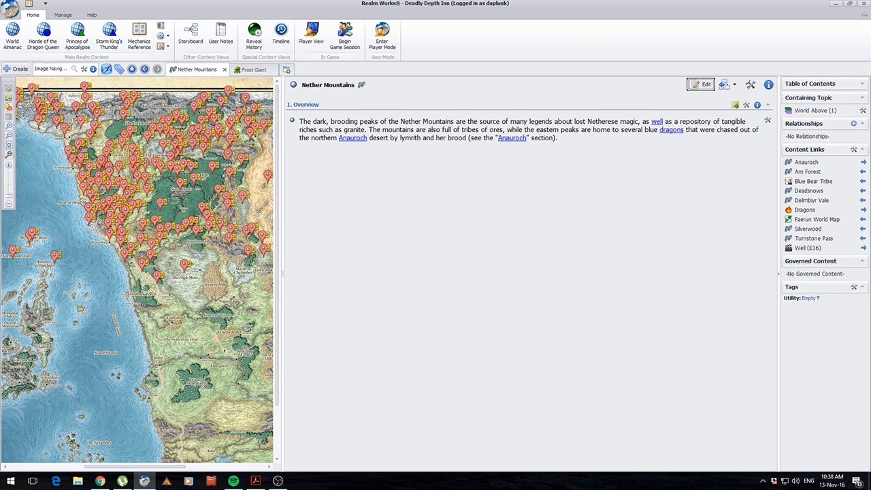
click(190, 149)
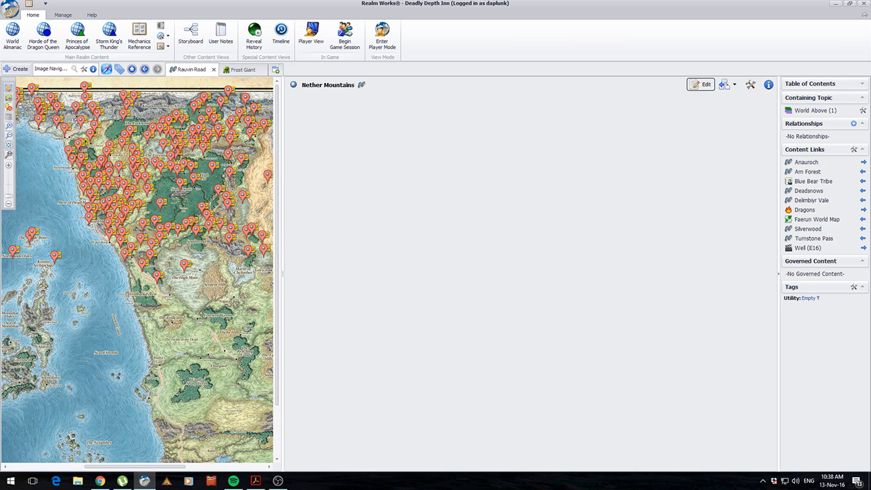
click(164, 145)
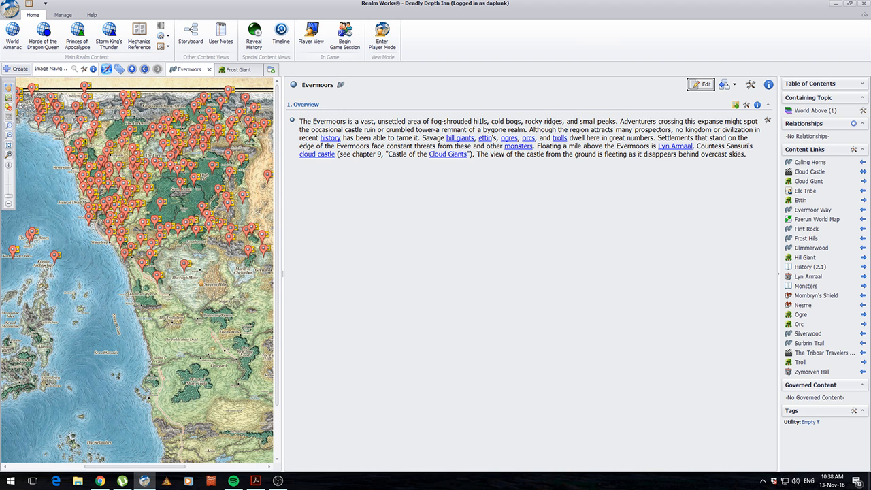
drag(63, 176, 73, 230)
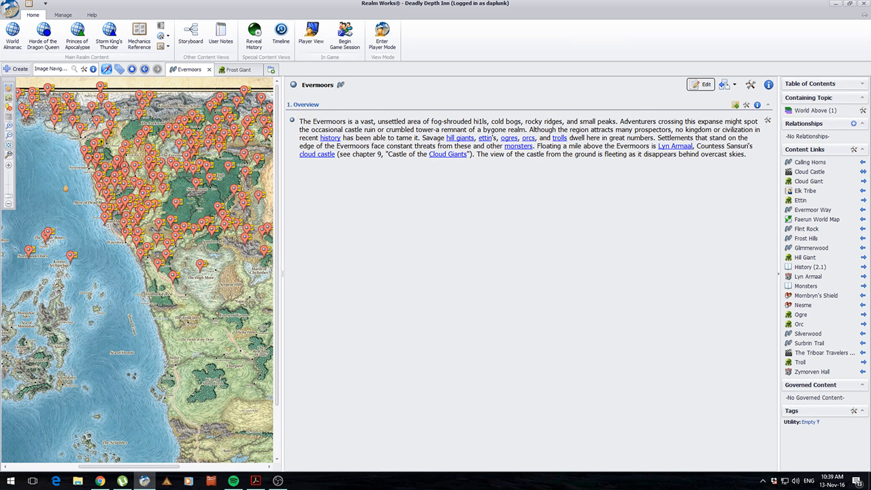
drag(123, 204, 262, 204)
drag(204, 272, 128, 236)
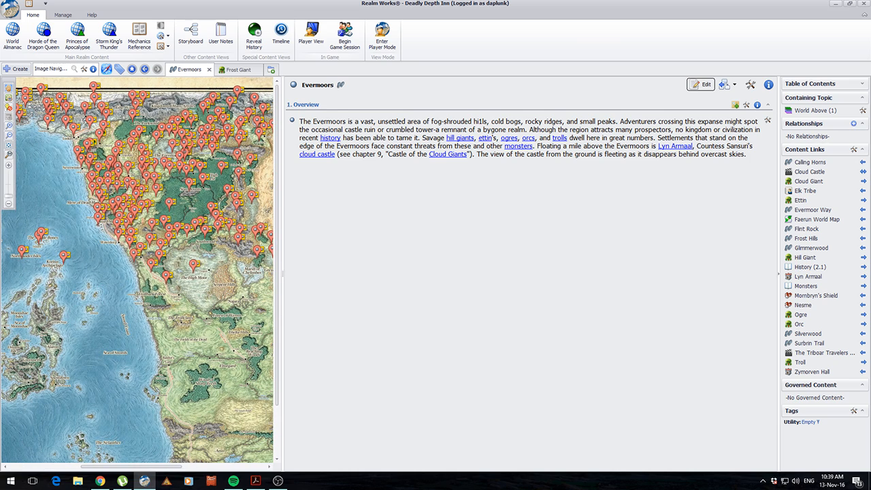